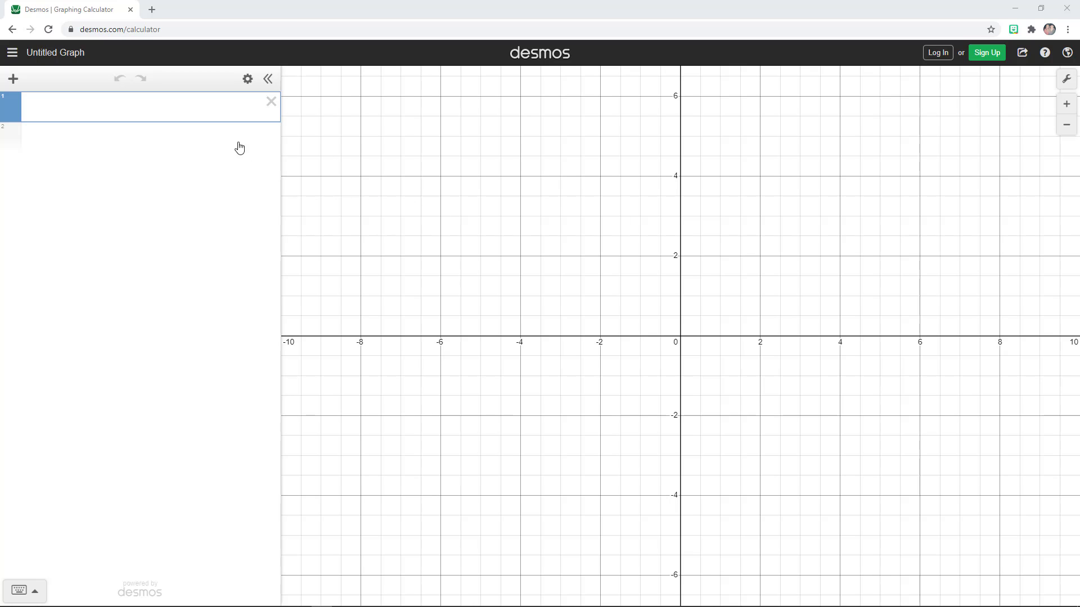
- Graph the linear equation y=3x-7 in the first expression row
click(122, 109)
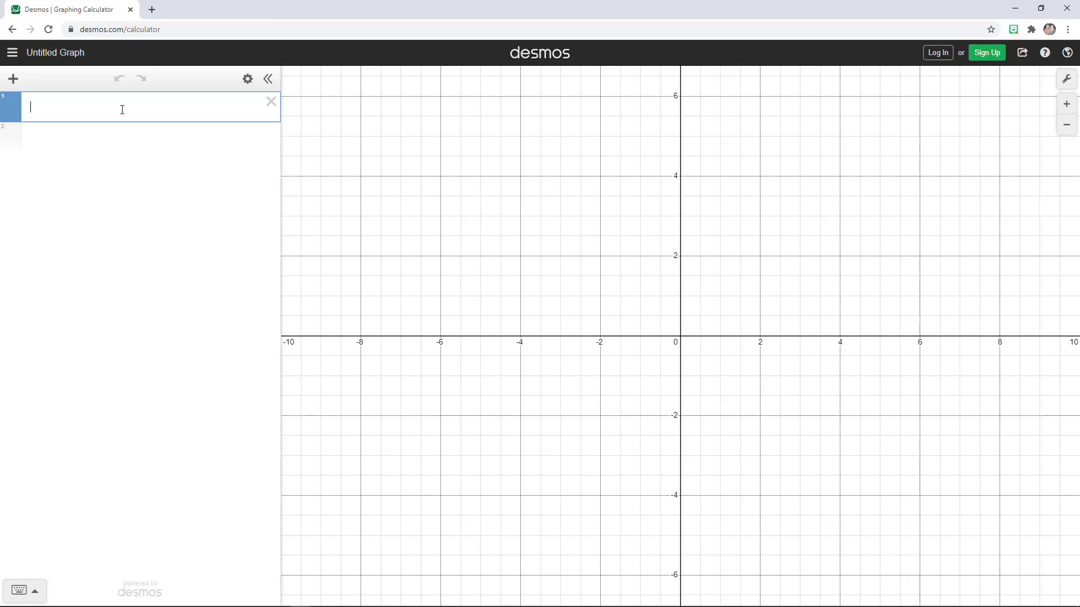
text(3x-7)
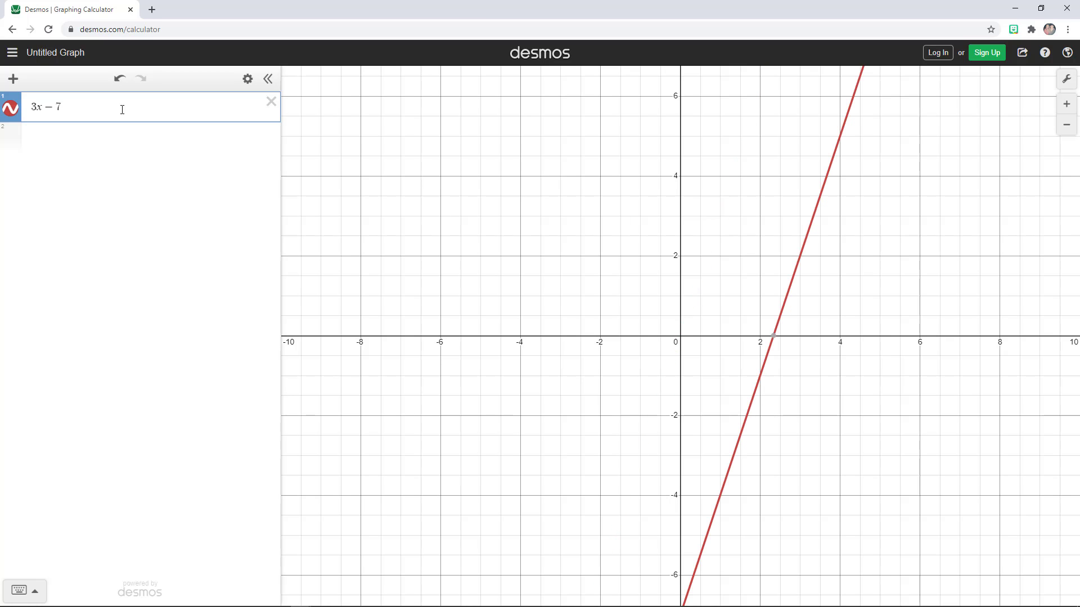
drag(81, 108, 2, 102)
text(y=3x-7)
drag(743, 261, 682, 321)
scroll(682, 322, down, 3)
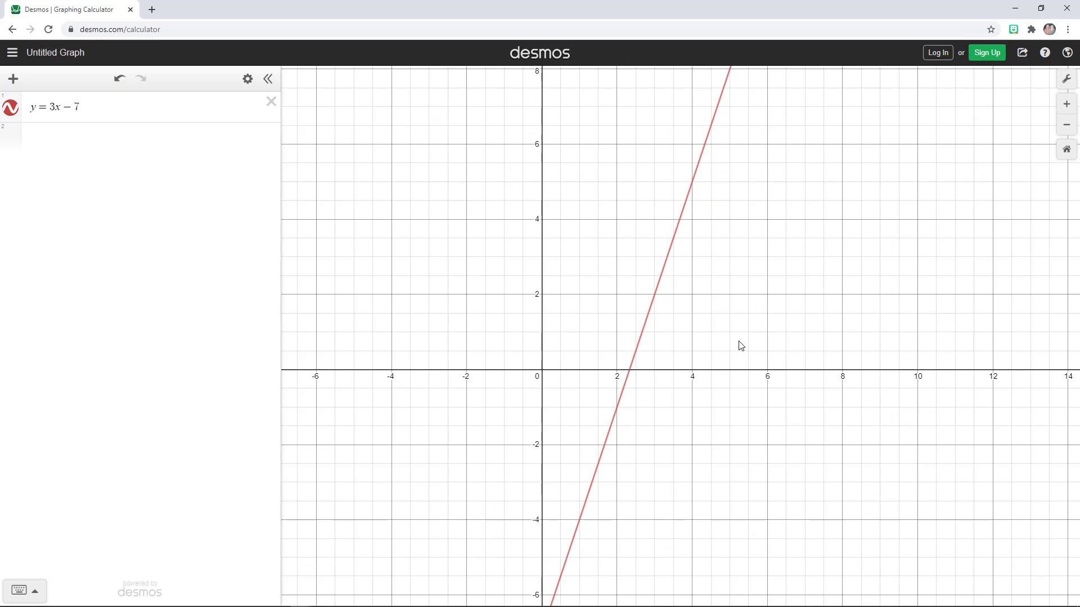
- Add a new expression above the linear equation and graph the parabola x^2
click(13, 79)
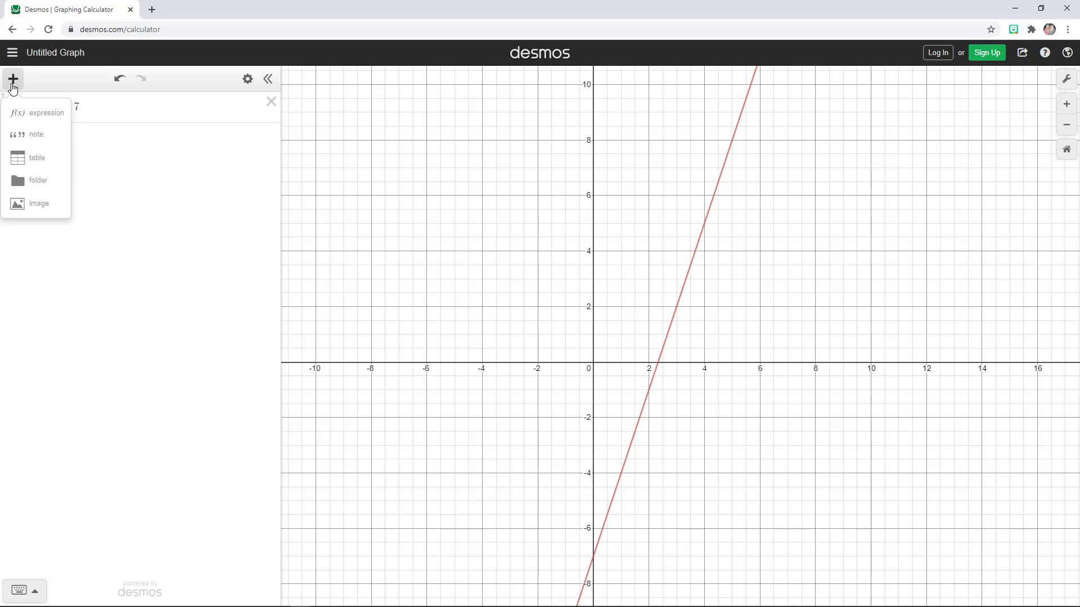
click(40, 113)
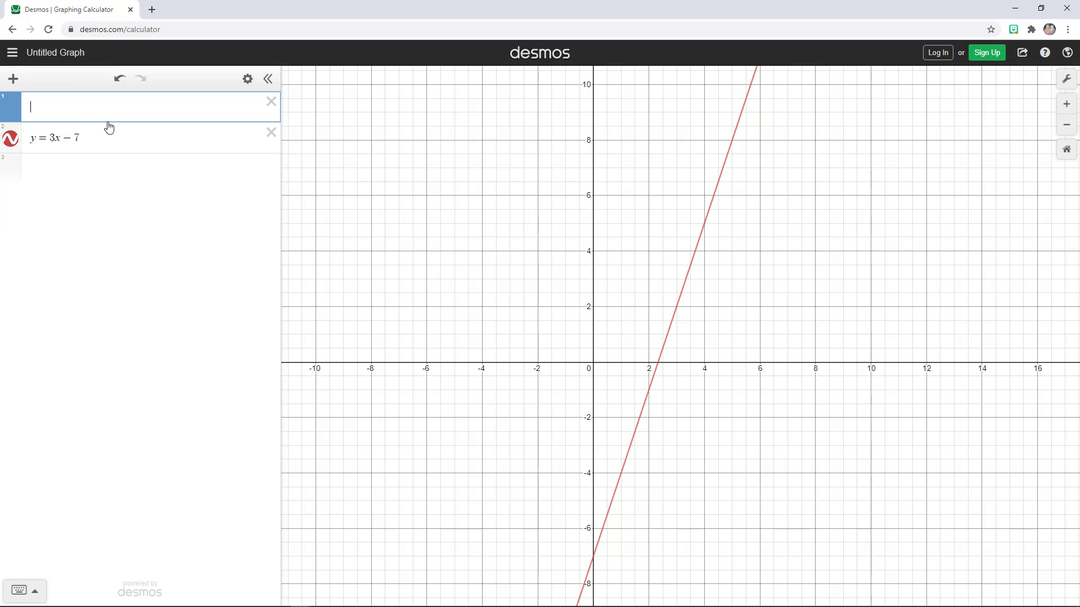
text(x^2)
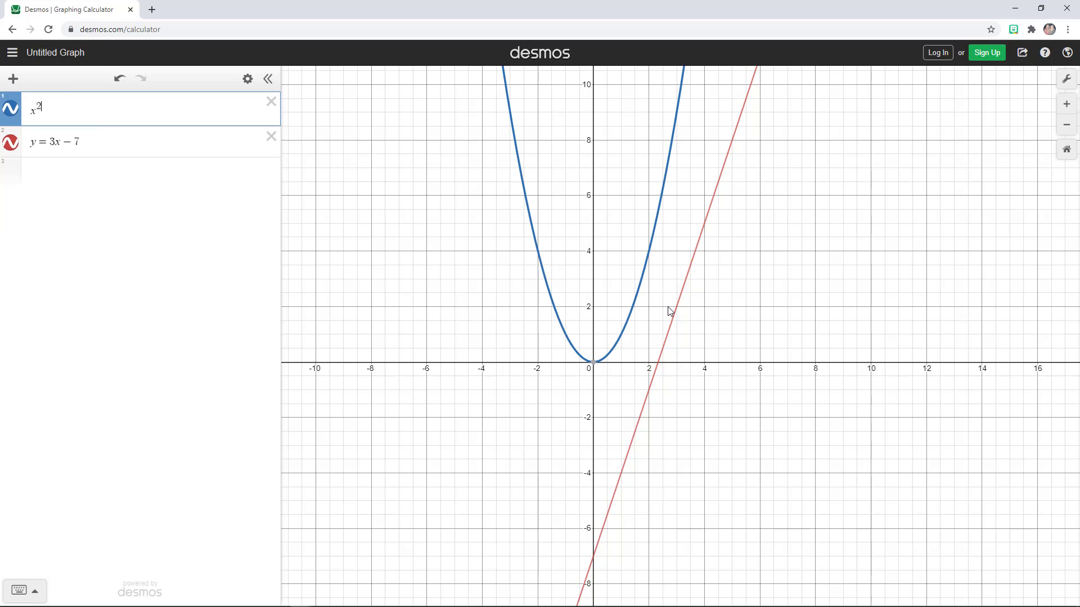
drag(656, 309, 644, 346)
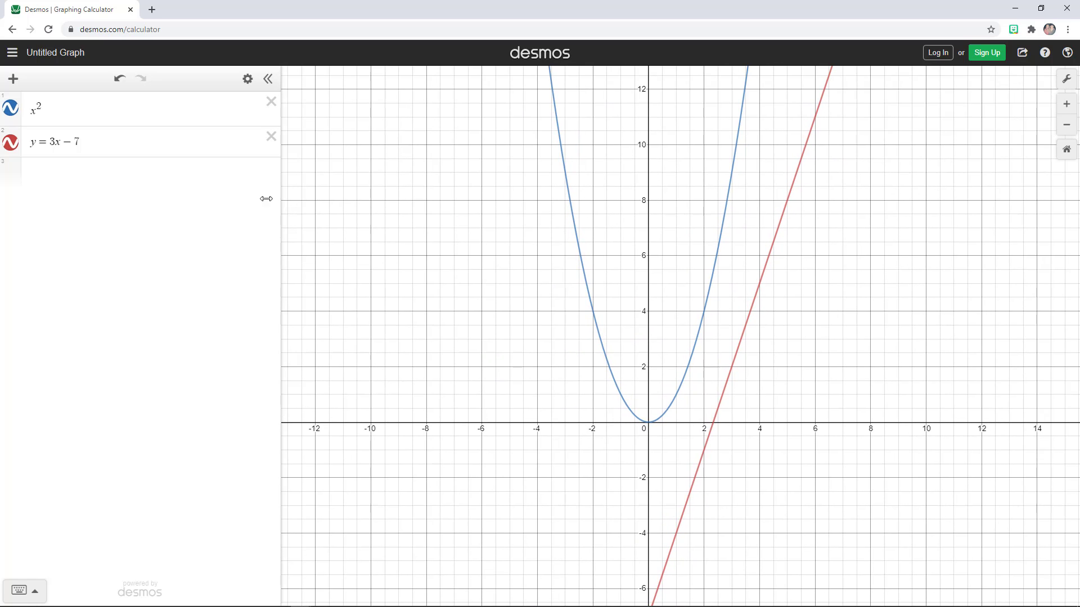
- Delete the linear equation y=3x-7 and replace the x^2 expression with cos(x)
click(271, 136)
drag(84, 110, 2, 104)
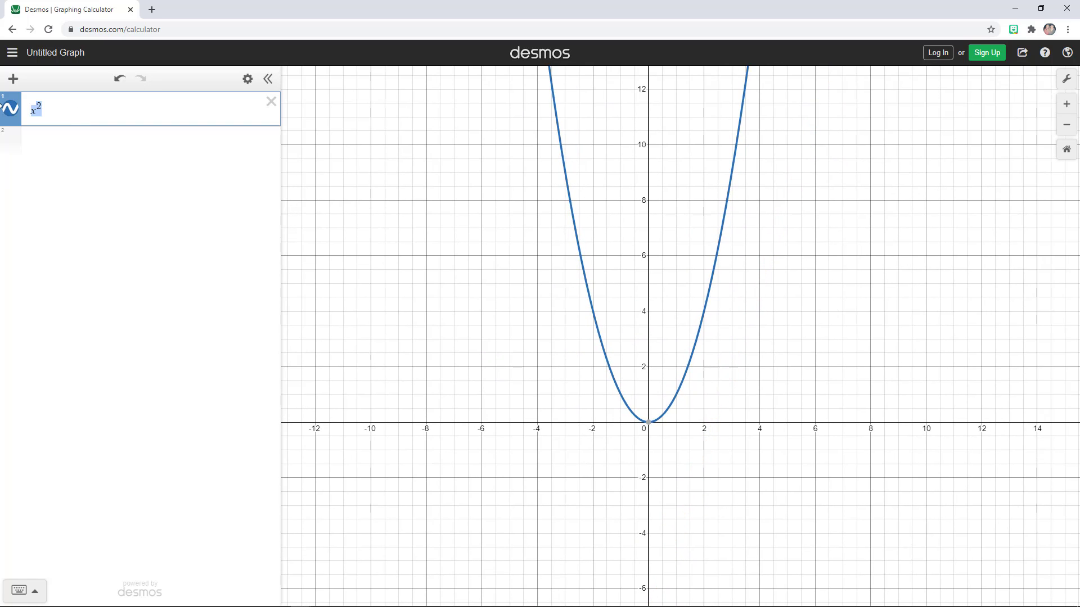
key(BackSpace)
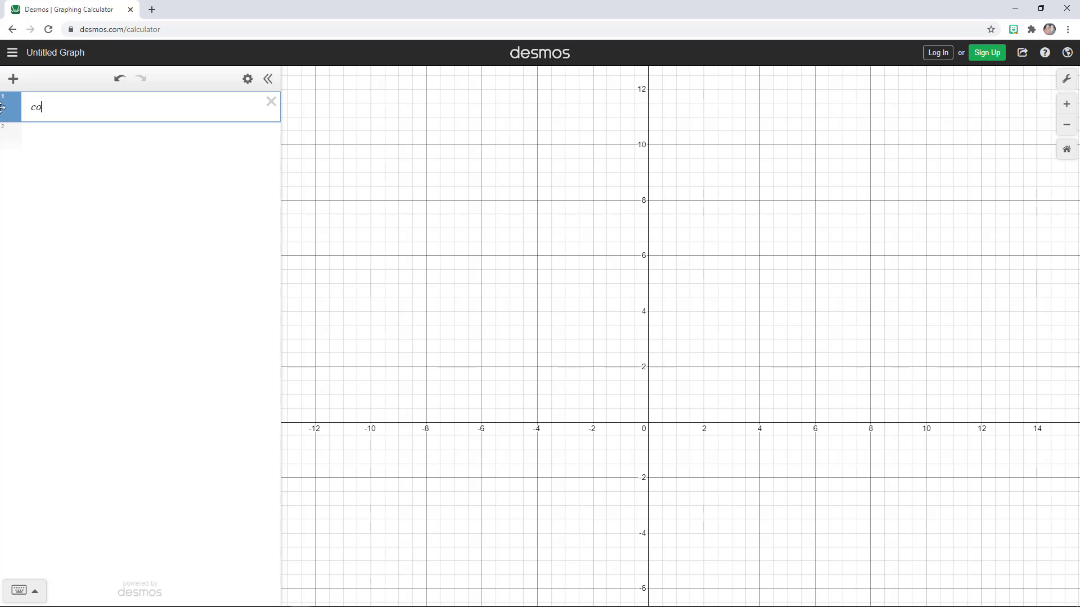
text(s(x))
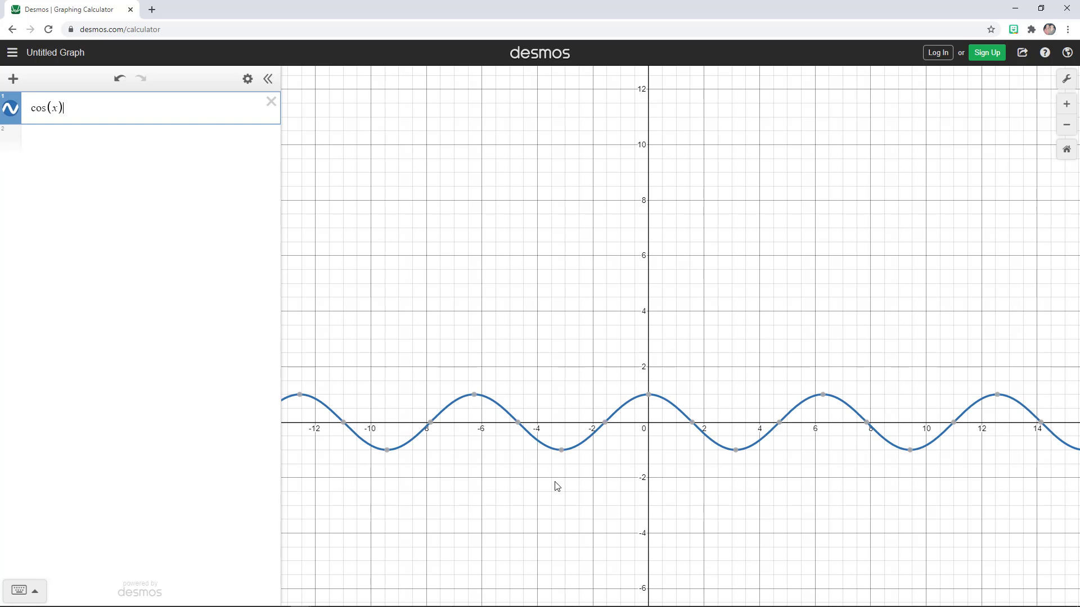
drag(694, 453, 704, 312)
scroll(704, 312, up, 2)
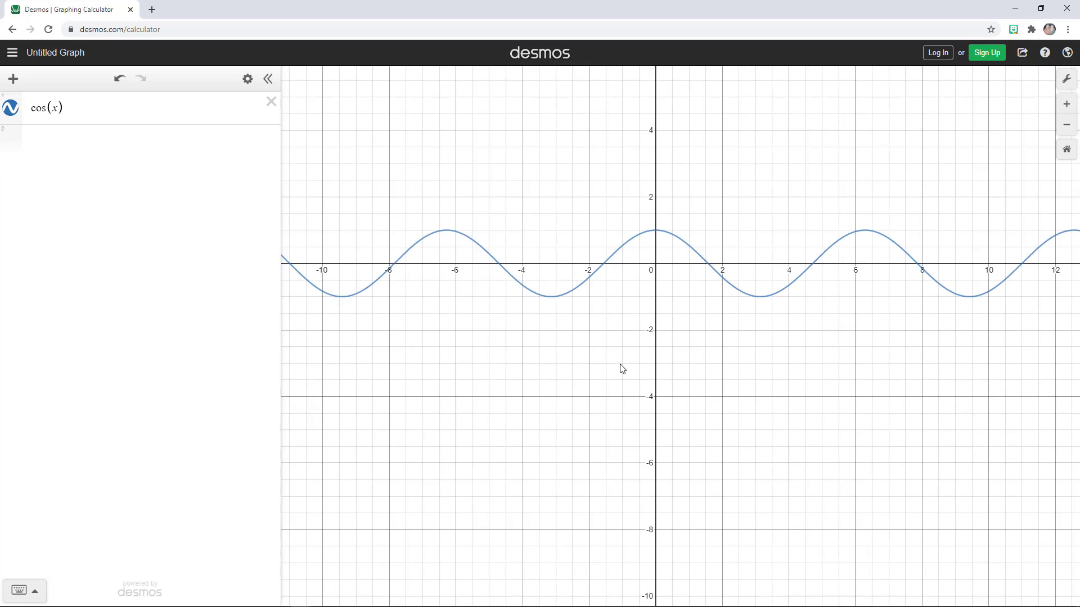
drag(607, 374, 572, 386)
scroll(700, 426, up, 1)
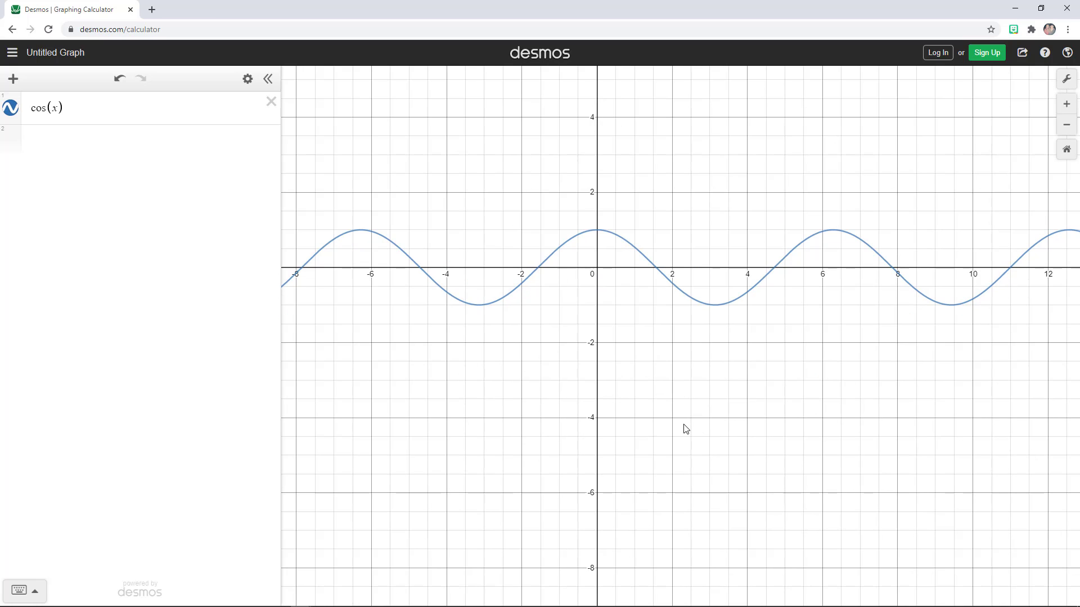
drag(684, 428, 757, 436)
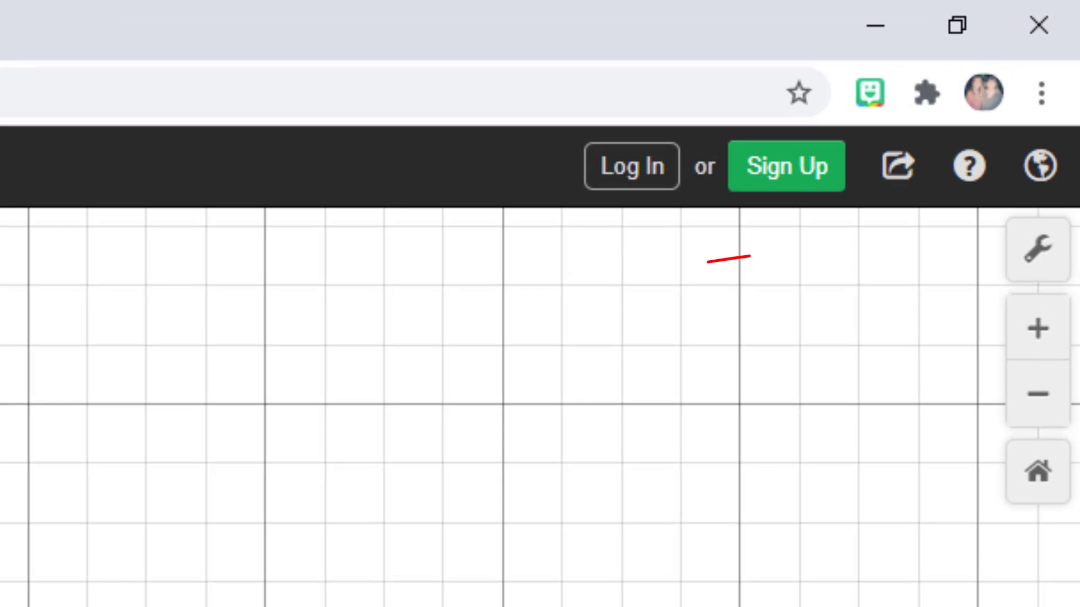
- Set the x-axis range of the graph from -2π to 2π in the graph settings
click(1028, 257)
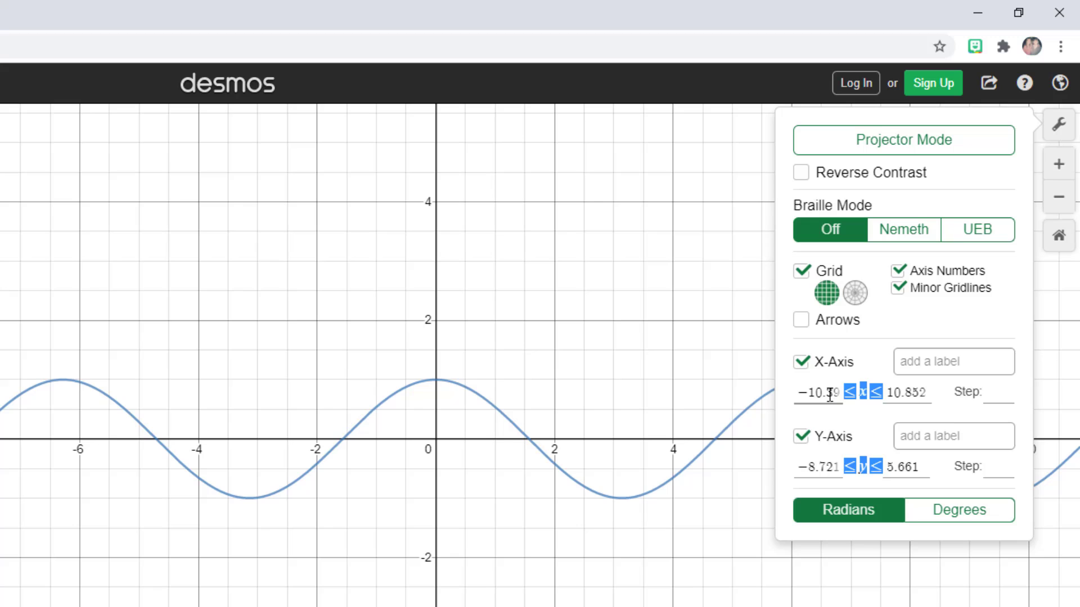
click(830, 394)
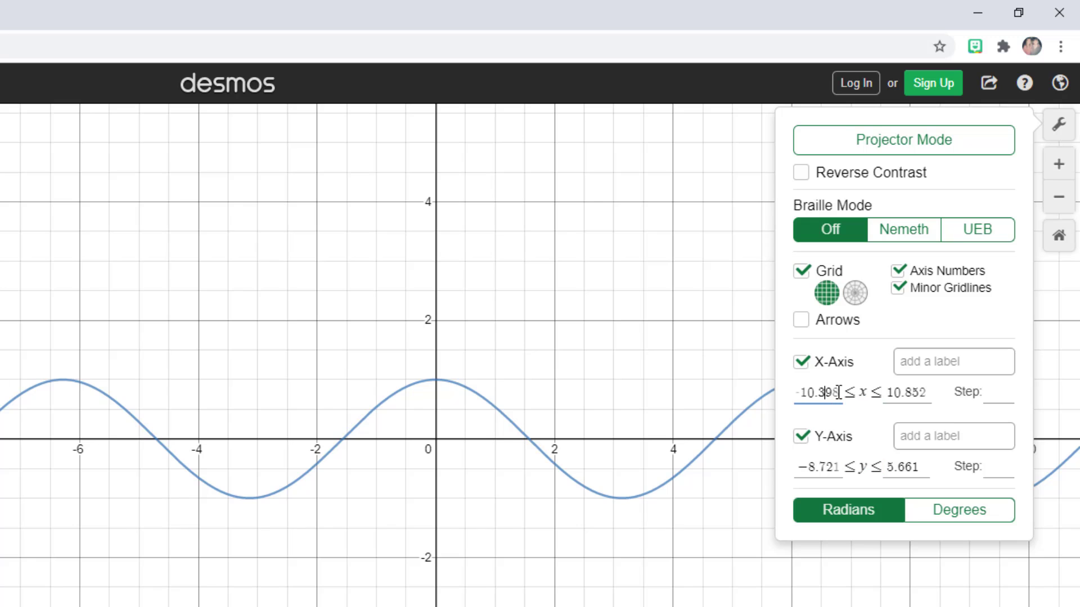
drag(831, 391, 799, 393)
text(-2pi)
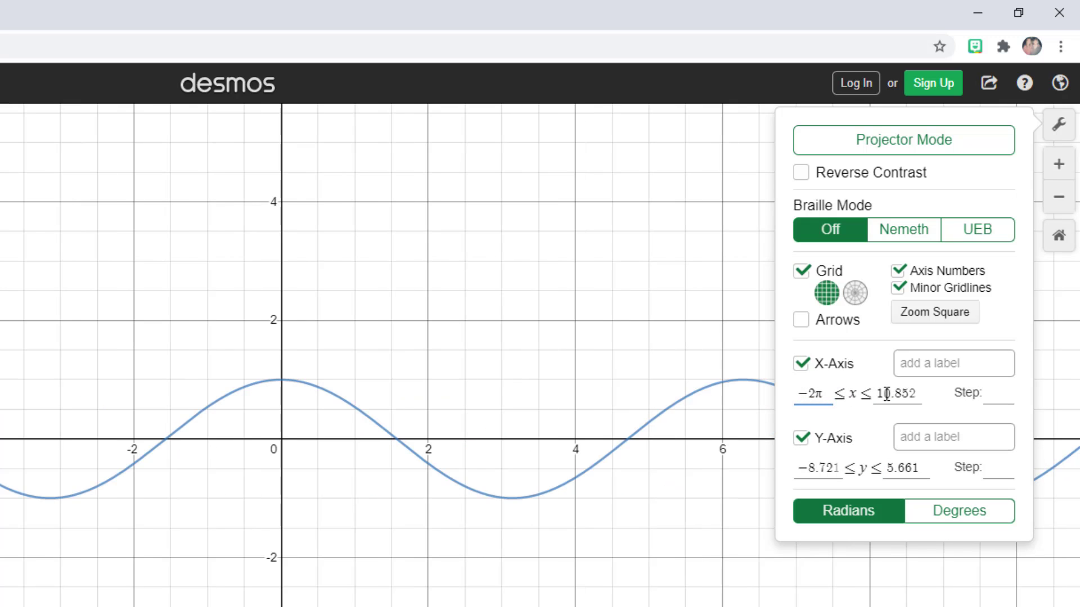
click(917, 394)
drag(919, 394, 858, 394)
text(2)
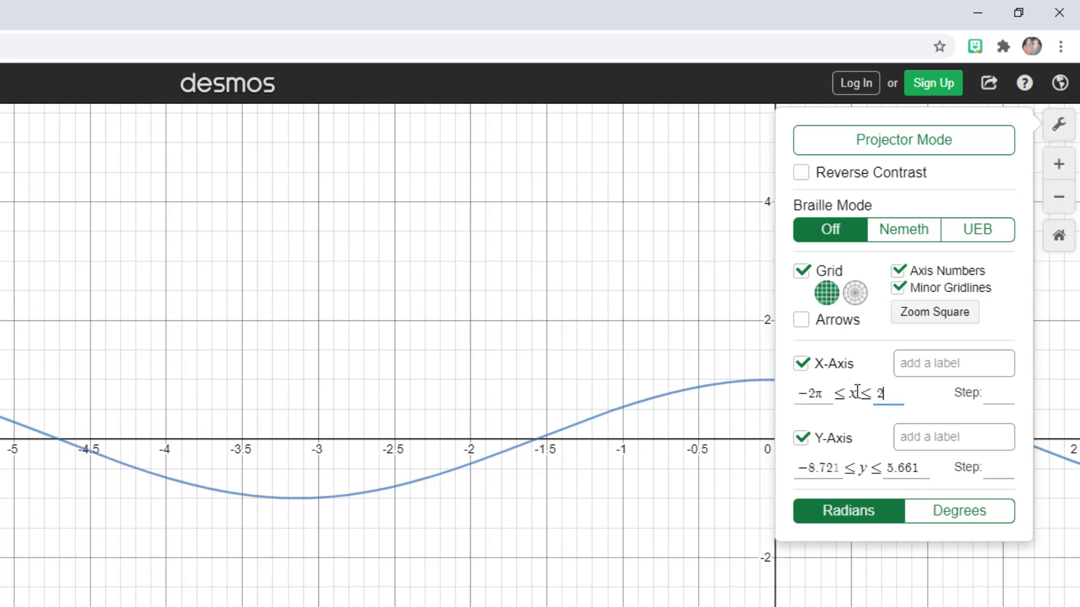
text(pi)
- Set the x-axis step to π/2 and close the graph settings
click(1009, 397)
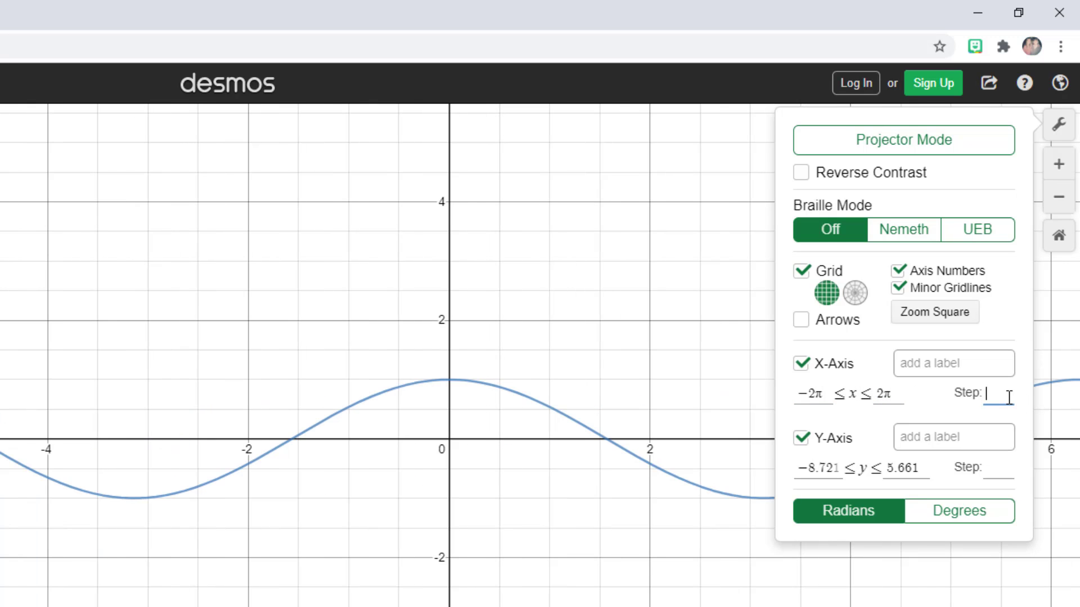
text(pi/)
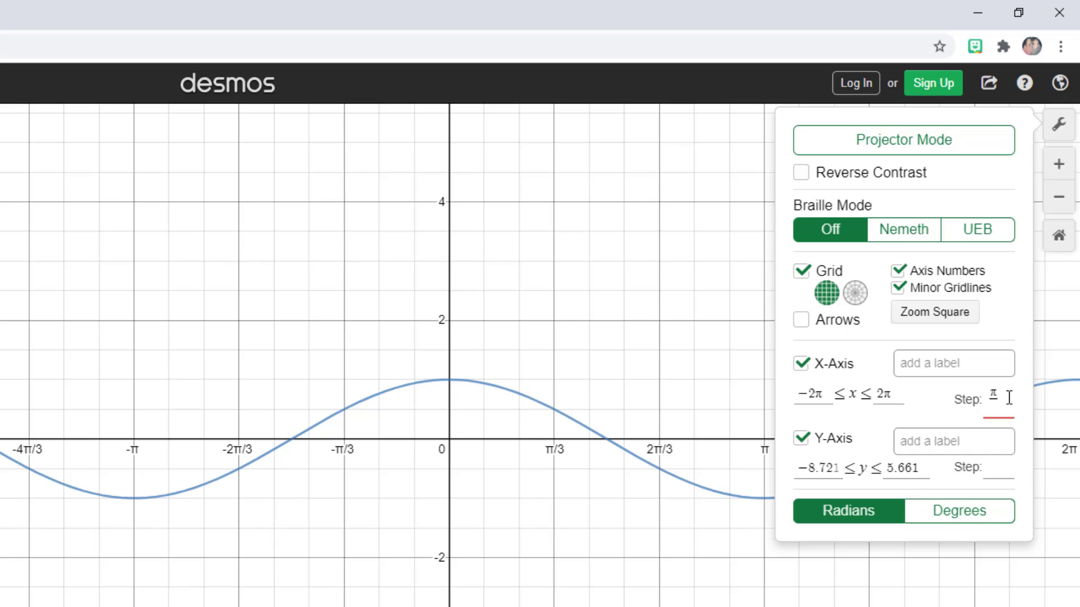
text(2)
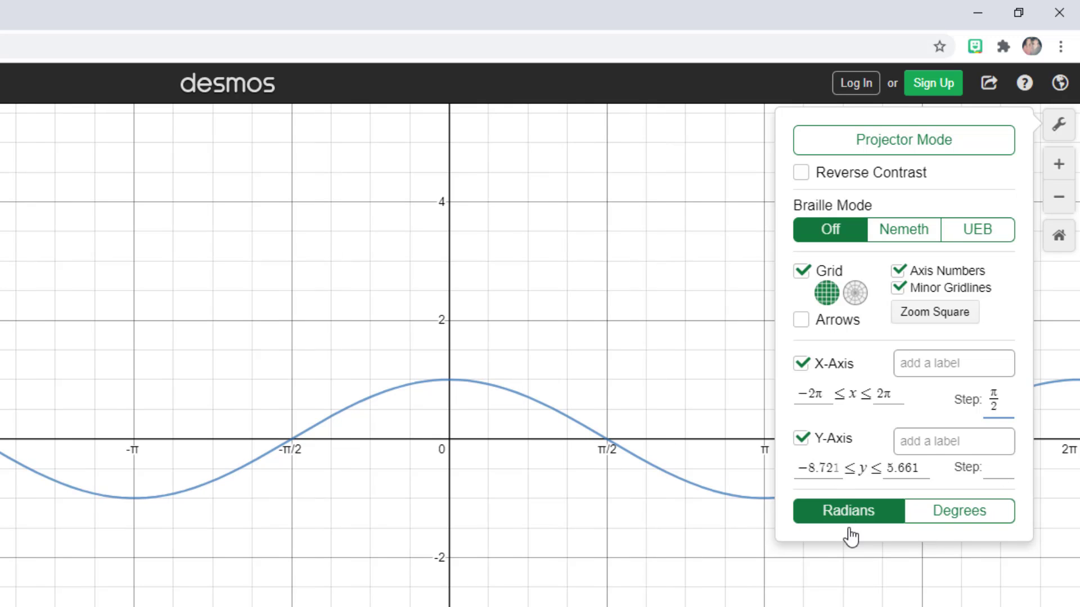
click(611, 456)
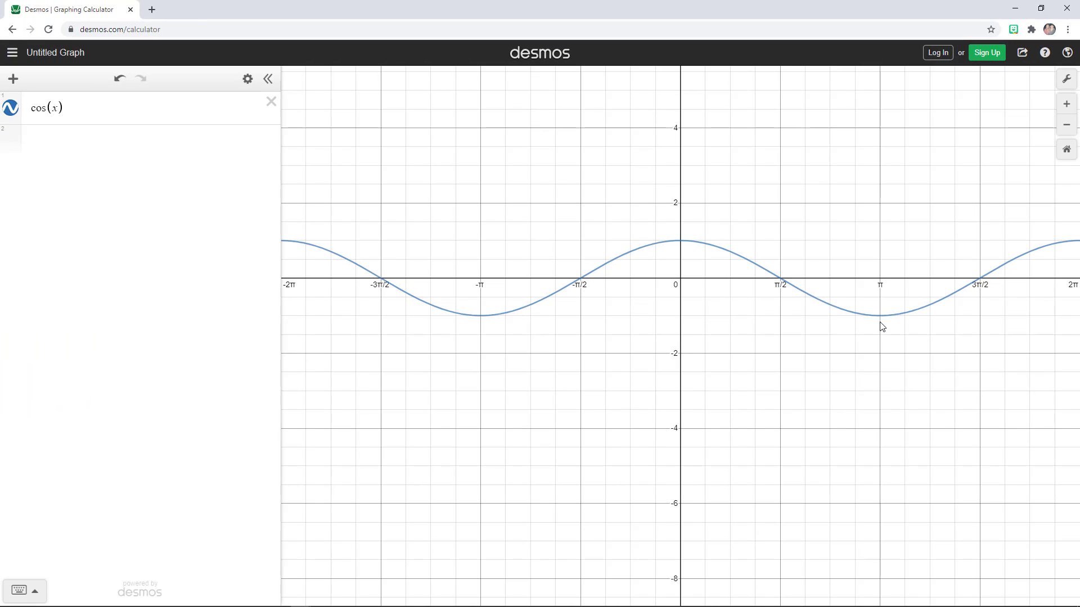
- Add a new expression above cos(x) and graph -3cos(x)
scroll(735, 378, down, 3)
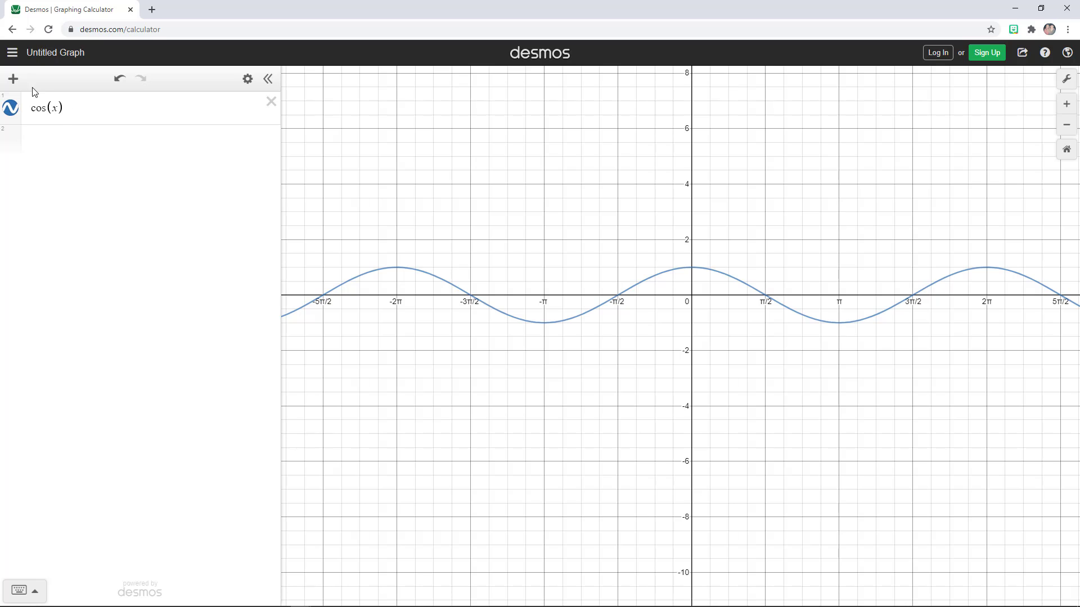
click(14, 81)
click(36, 113)
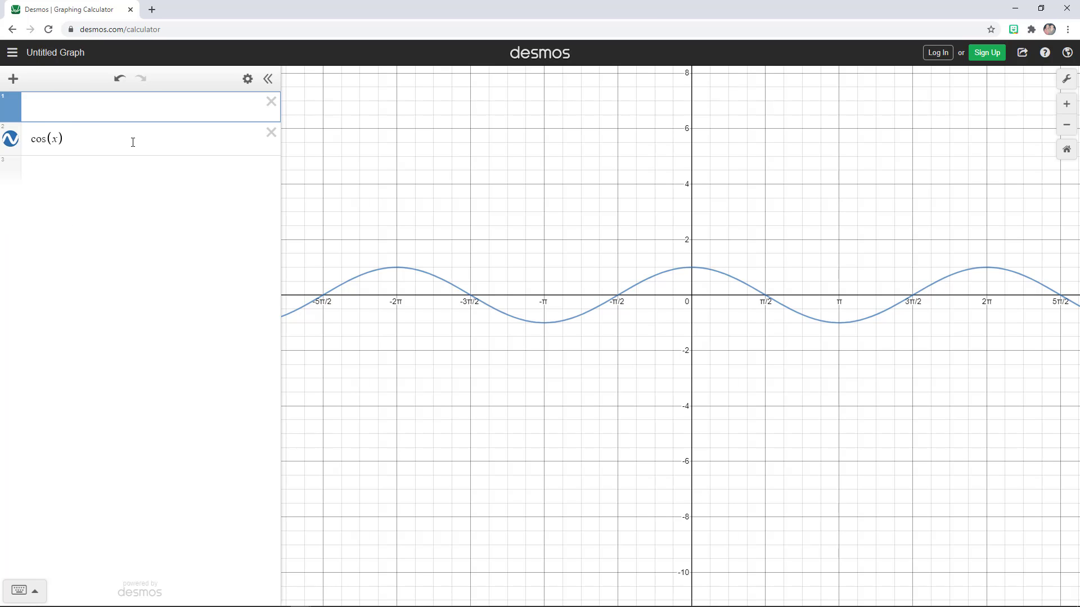
text(-3)
text(cos(x)
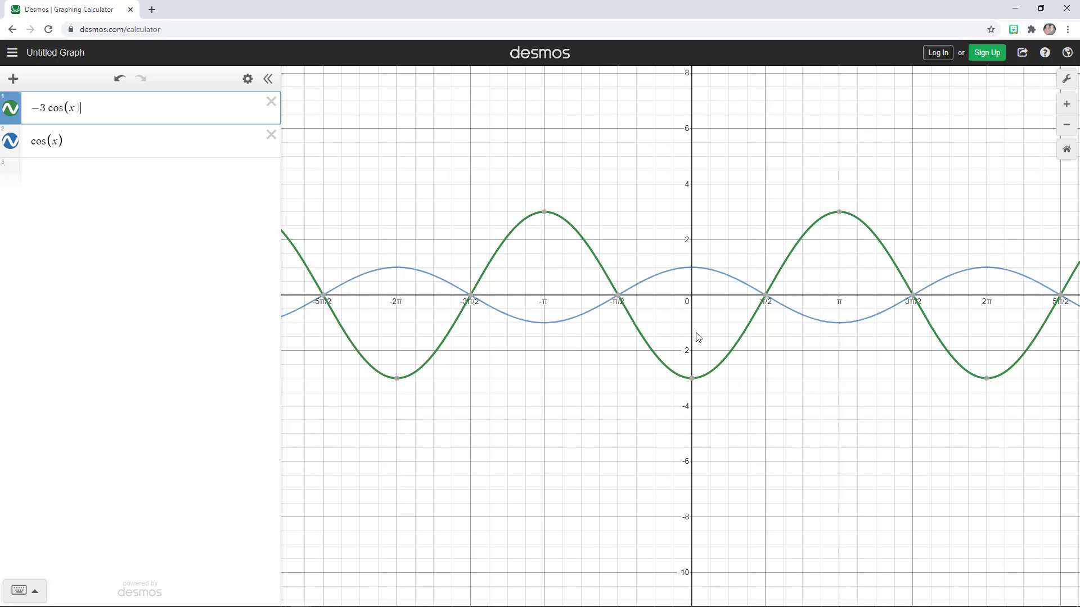
- Examine the coordinates of the points where cos(x) and -3cos(x) cross the y-axis
click(692, 271)
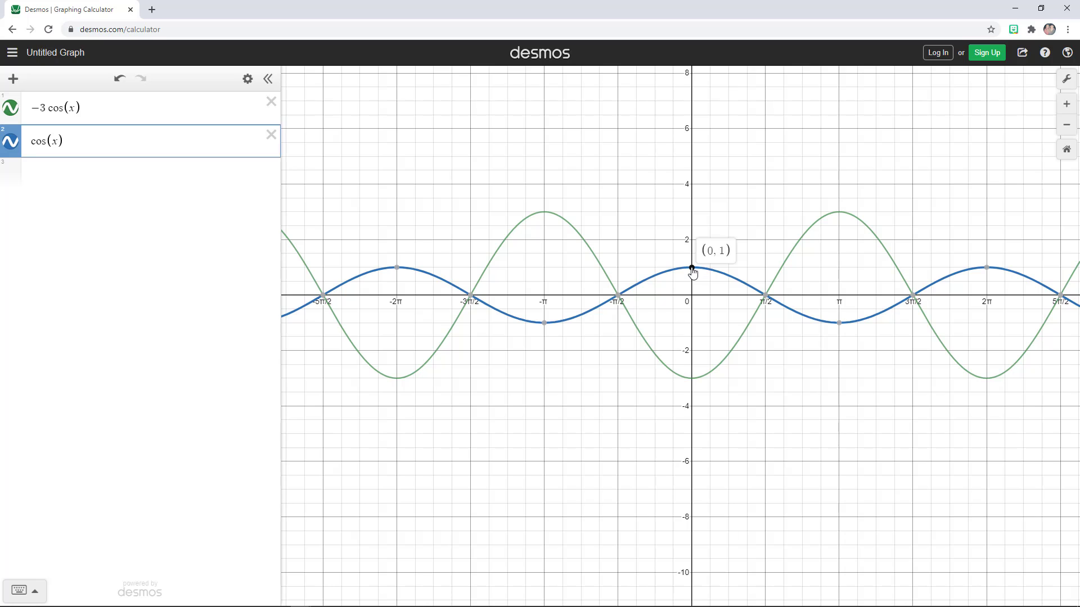
click(692, 379)
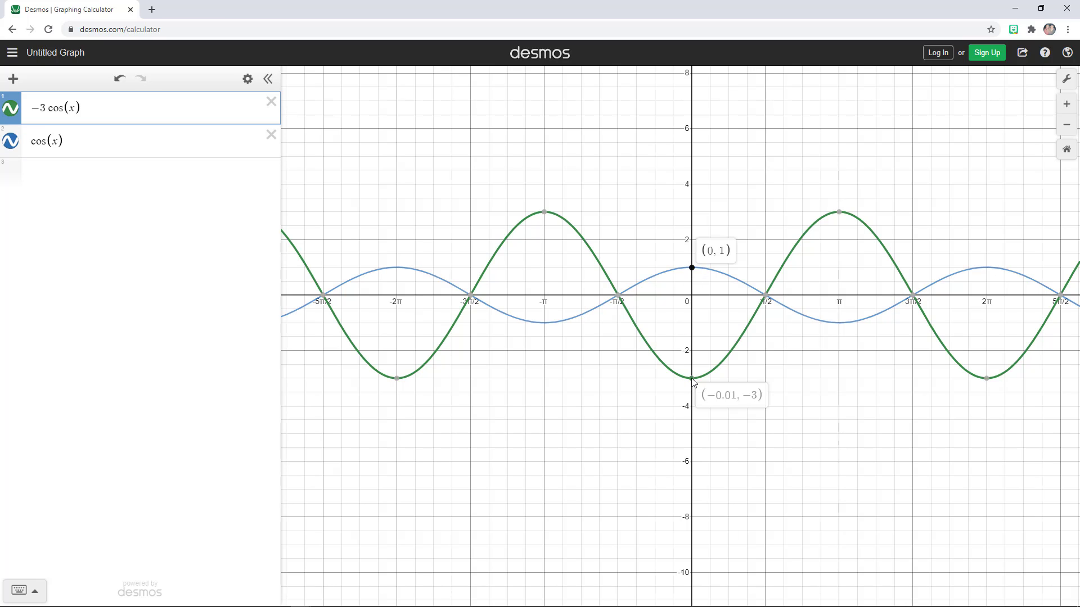
click(692, 379)
click(169, 114)
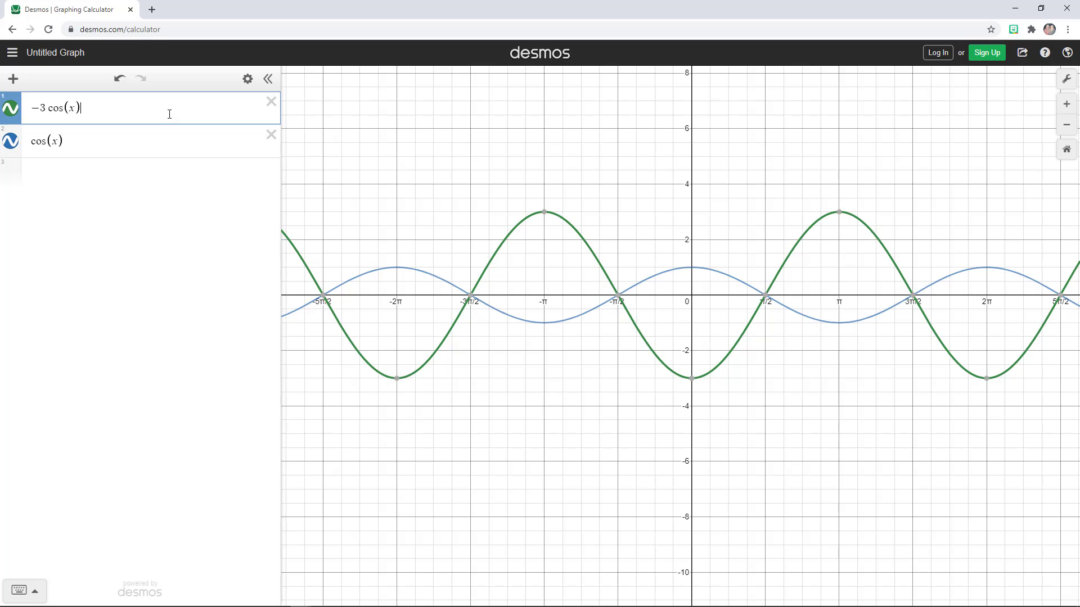
text(+3)
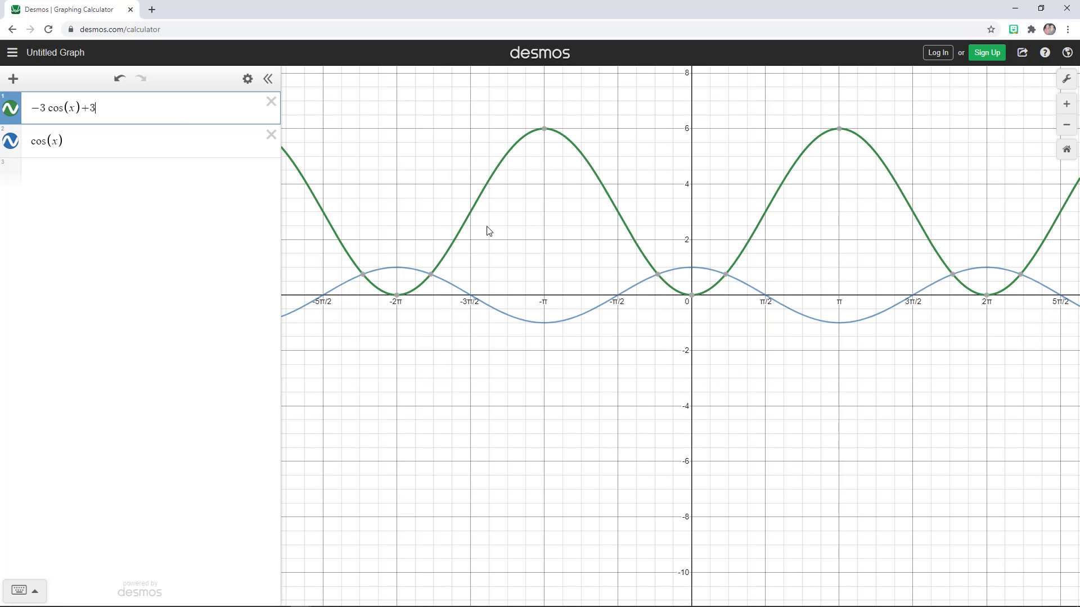
key(BackSpace)
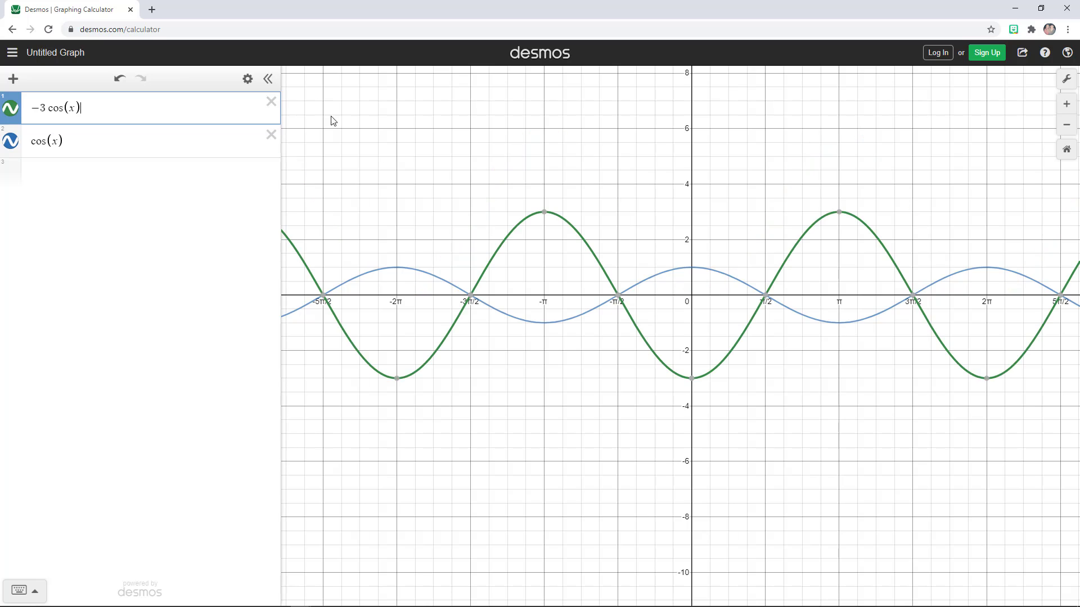
- Add a separate expression below -3cos(x) and graph -3cos(x)+3
click(13, 78)
click(35, 112)
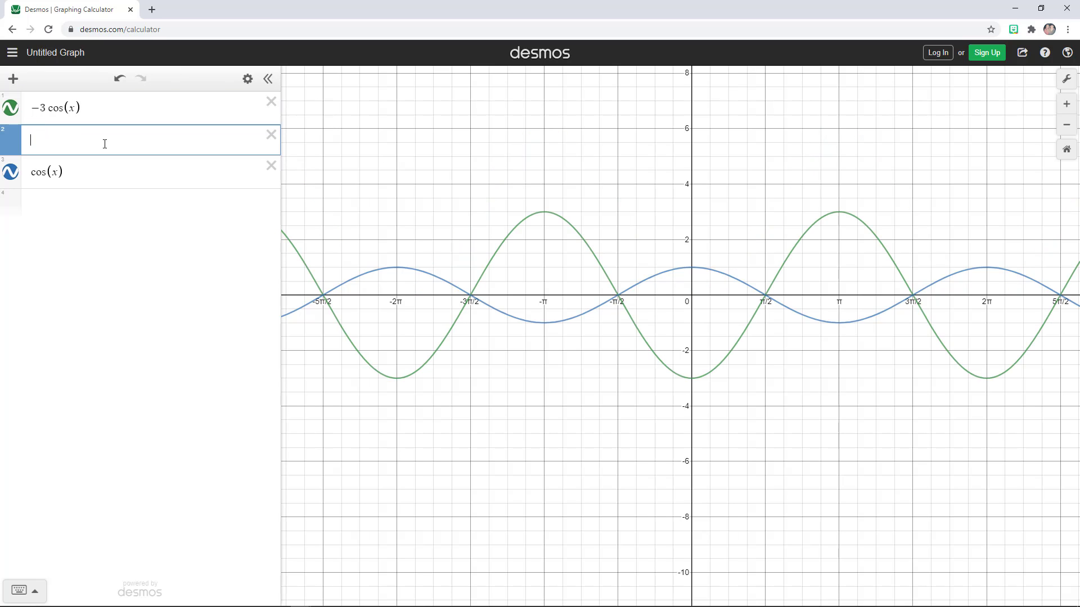
text(-3cox(x)
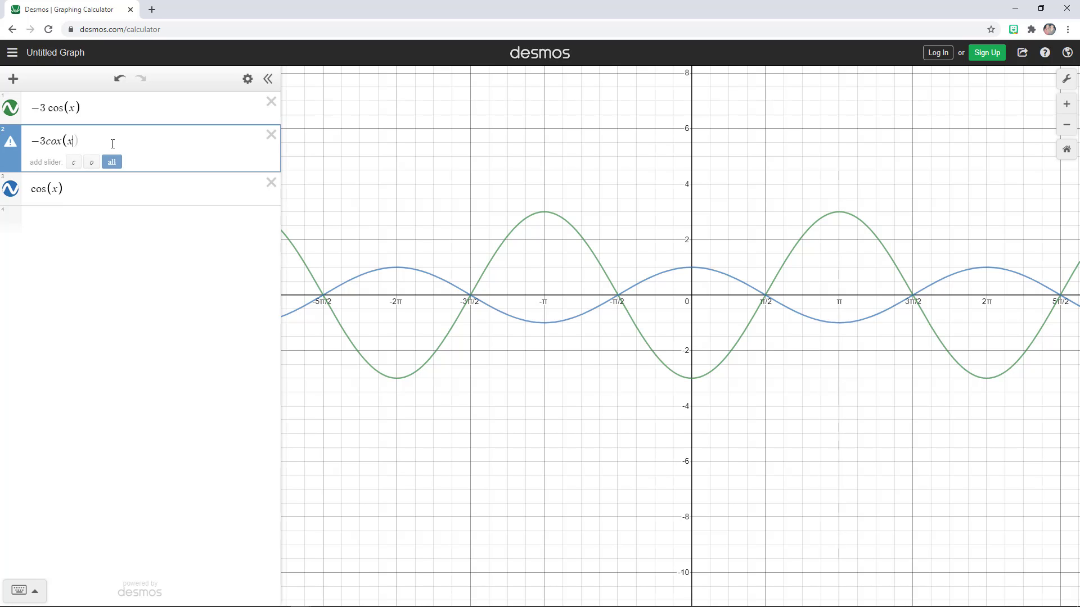
key(BackSpace)
key(BackSpace)
key(BackSpace)
text(s(x)
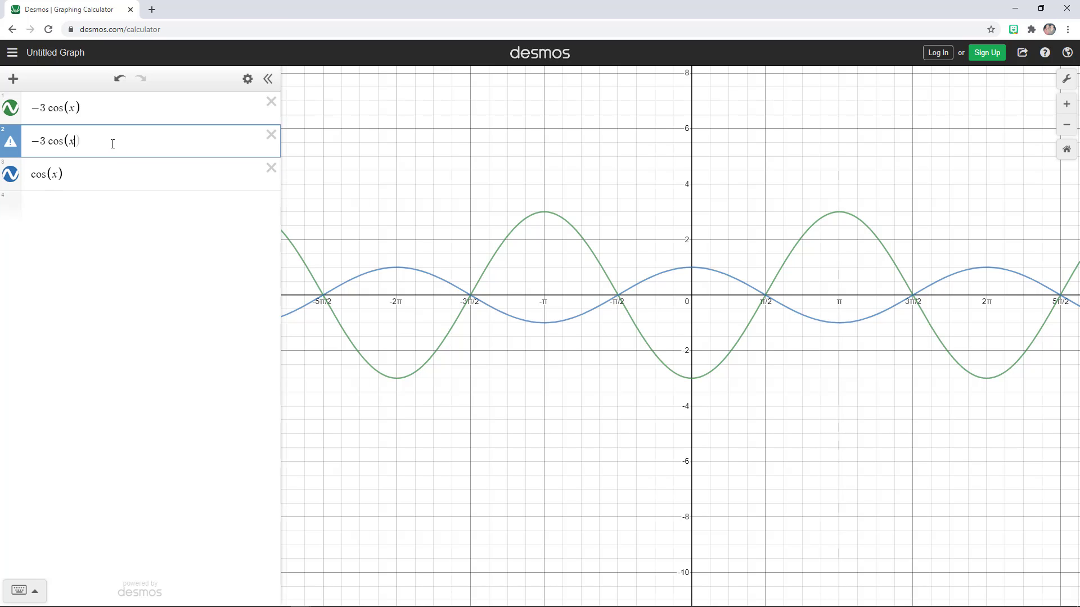
text()+3)
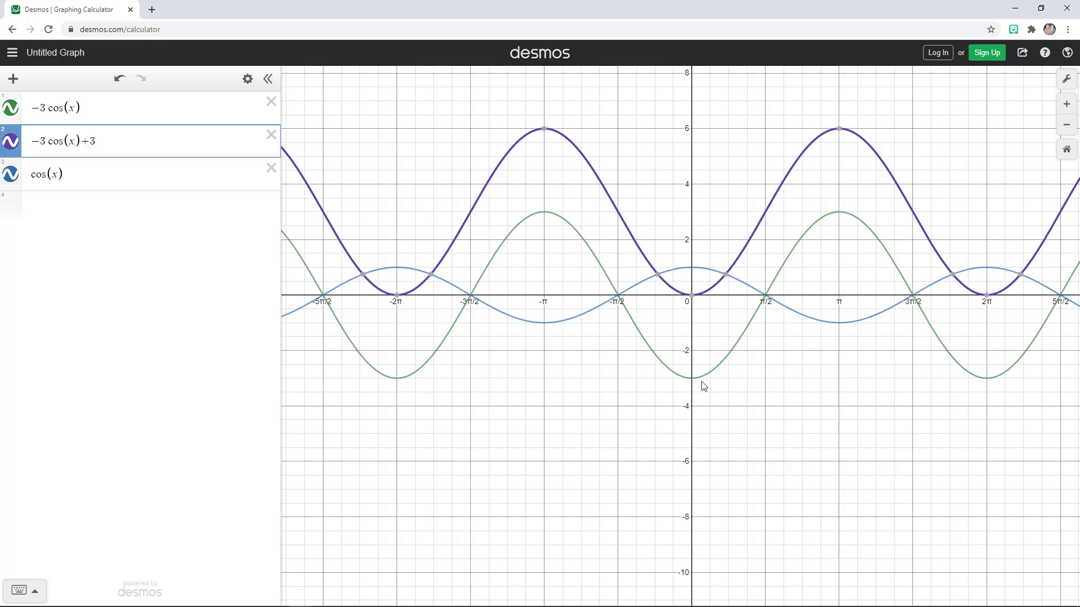
- Hide the cos(x) curve and replace the -3cos(x) expression with ln(x)
click(11, 175)
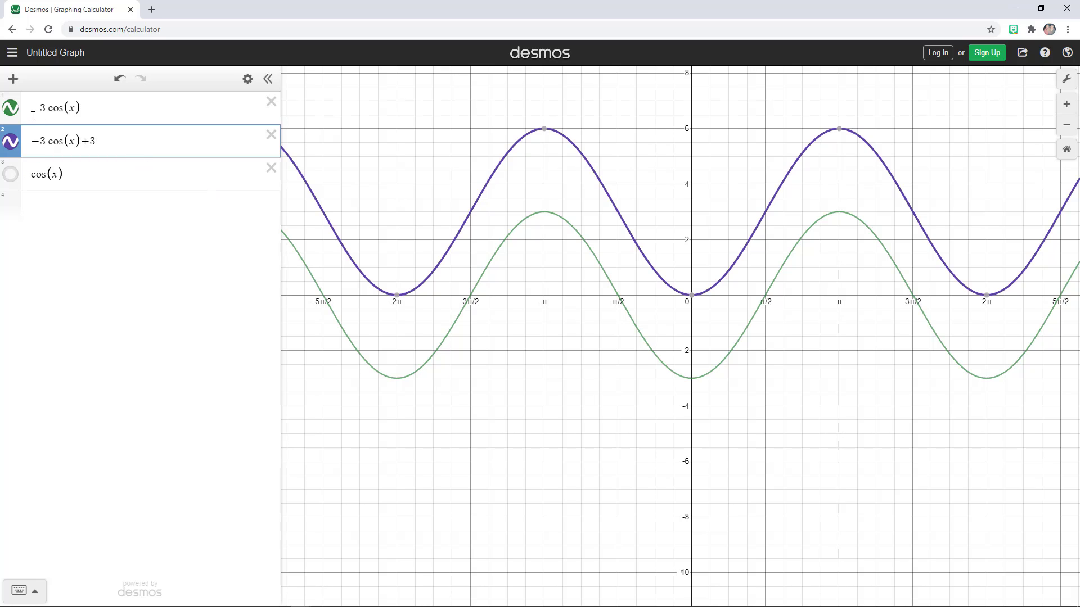
drag(94, 108, 3, 98)
text(ln)
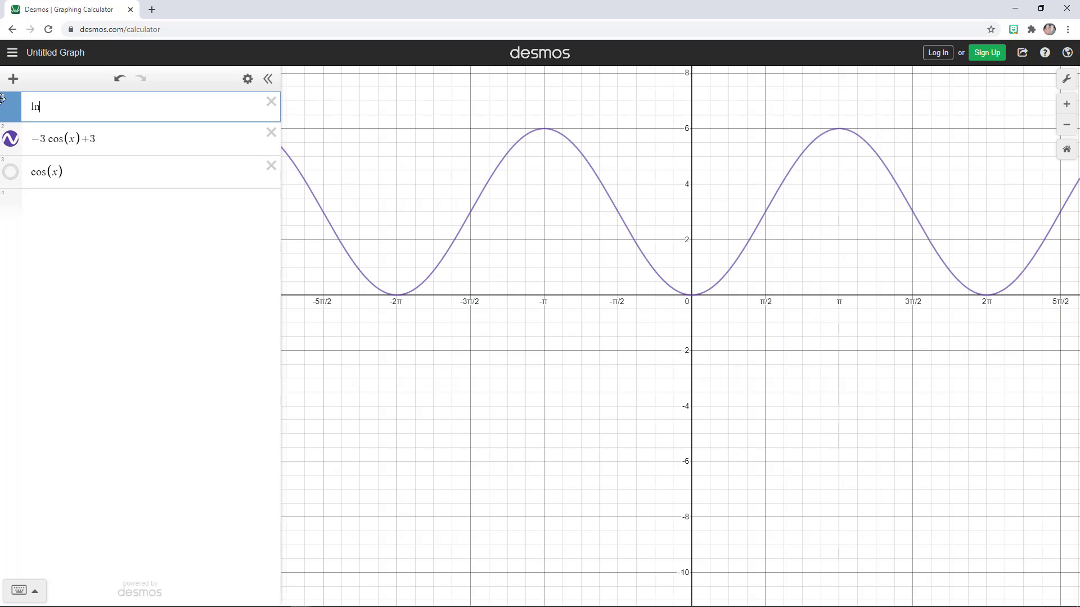
text((x)
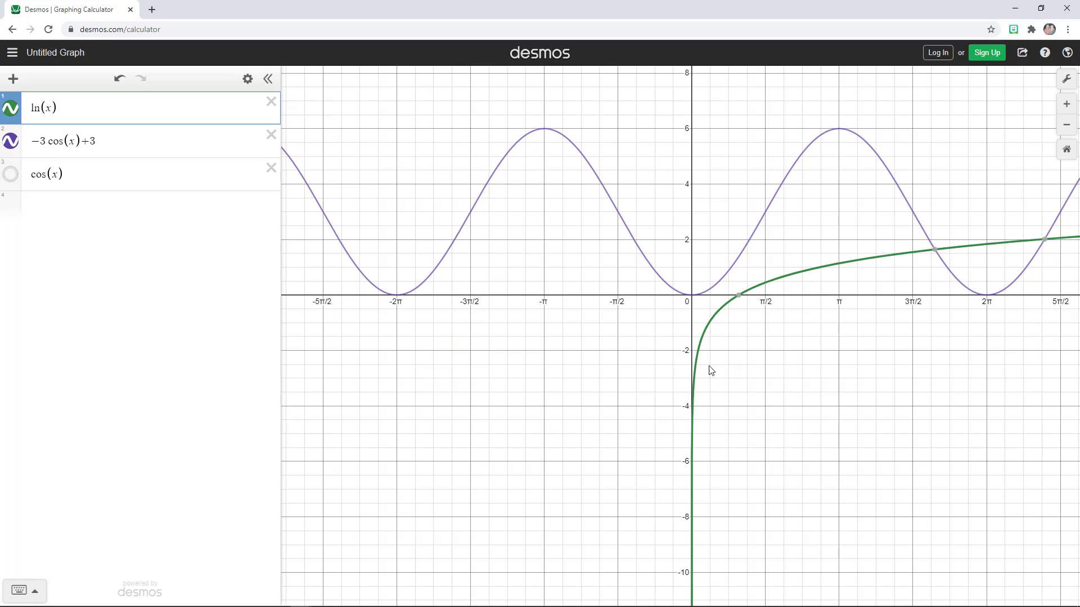
drag(740, 354, 624, 349)
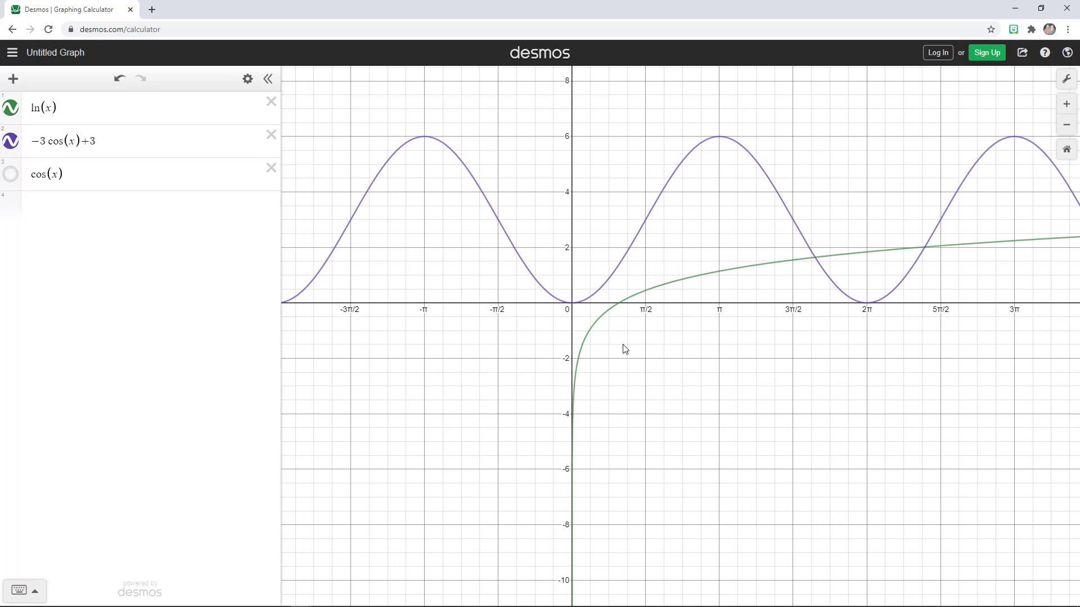
- Turn the hidden cos(x) curve back on and replace its expression with e^x
click(90, 175)
click(10, 174)
drag(63, 178, 2, 171)
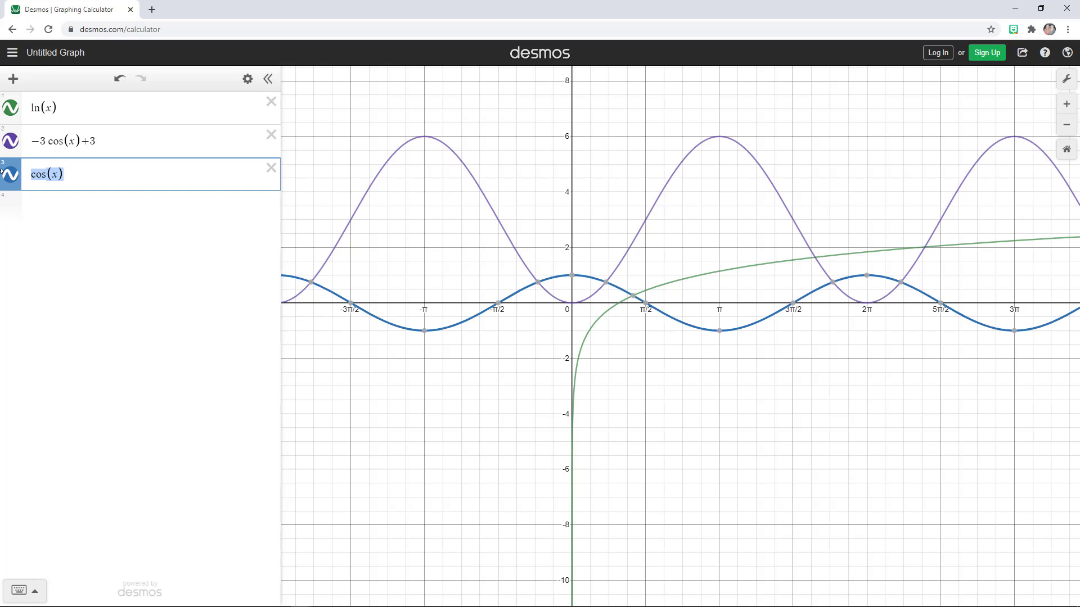
text(e^x)
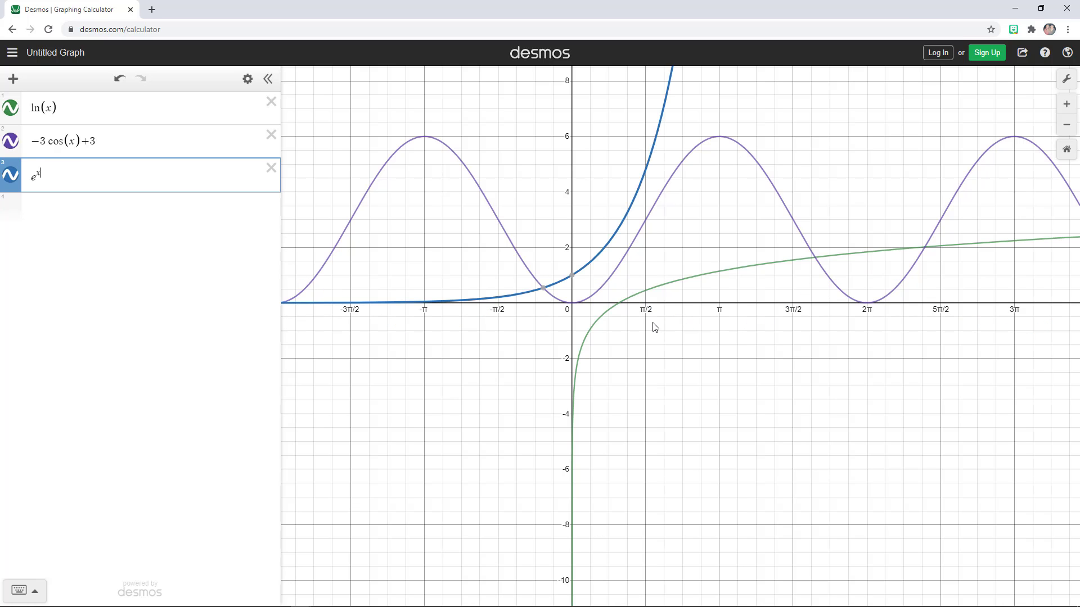
click(663, 315)
drag(664, 315, 569, 355)
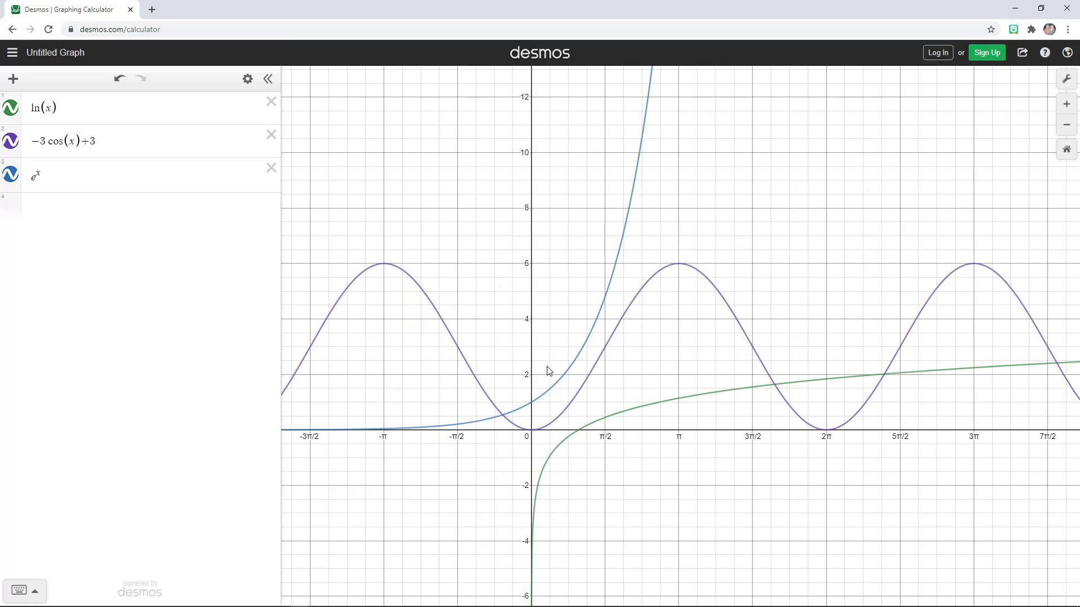